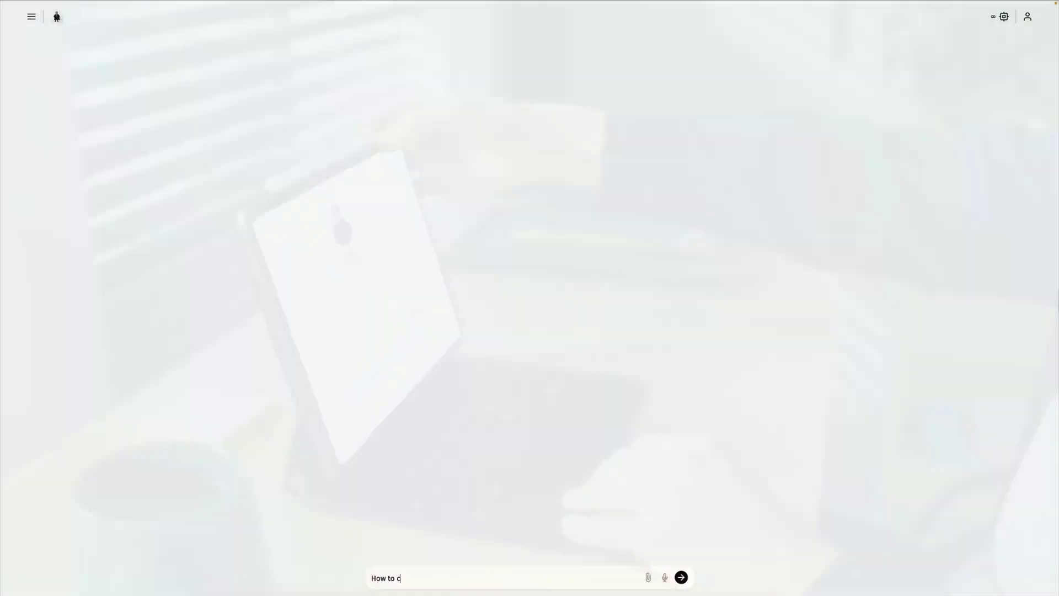
- Send 'How to create dreamy look in Lightroom?', then the attached photo with 'How to edit this photo?'
{"action": "type", "text": "reate dreamy look in L"}
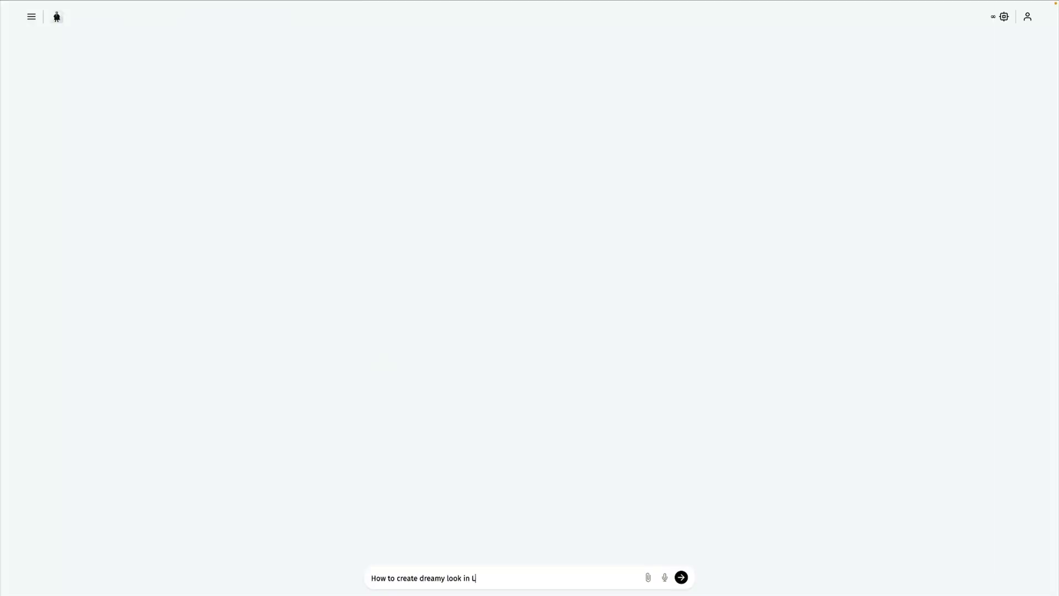
{"action": "type", "text": "ightroom?"}
{"action": "key", "text": "Return"}
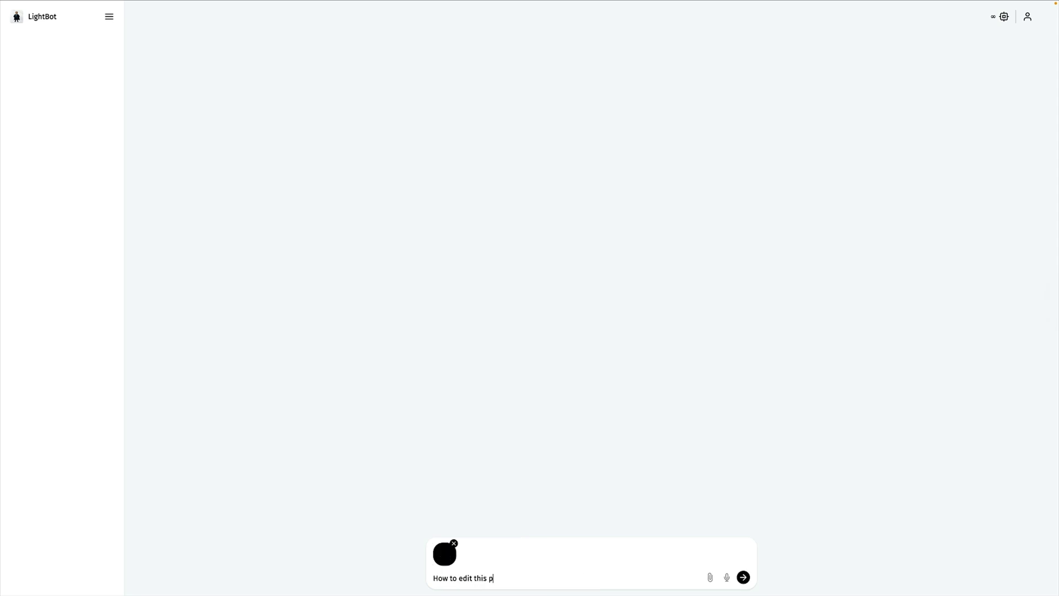
{"action": "key", "text": "Return"}
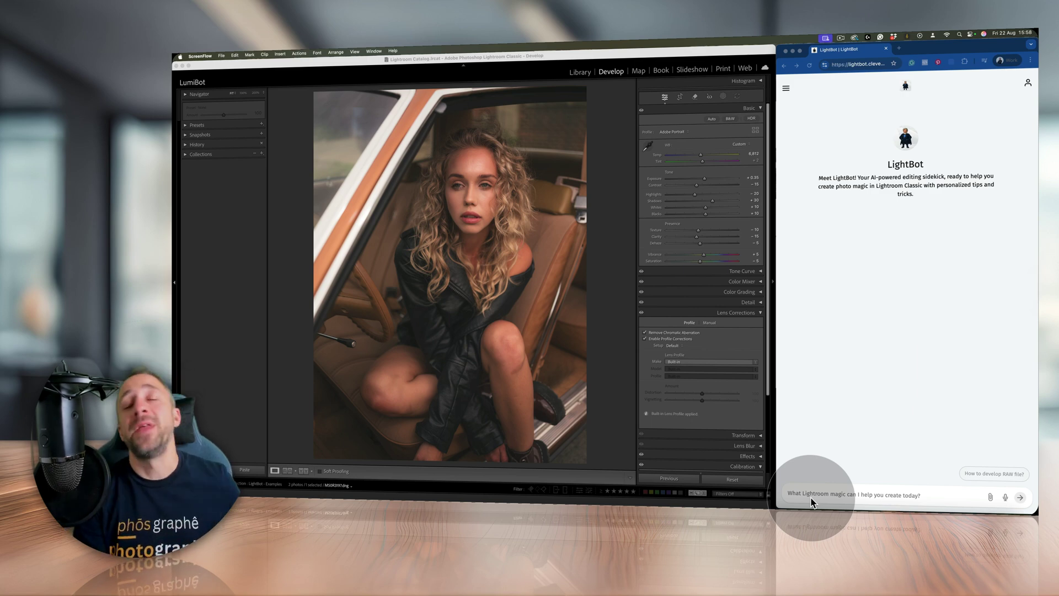
- Maximize the LightBot browser window over Lightroom with the green zoom button
{"action": "left_click", "coordinate": [800, 51]}
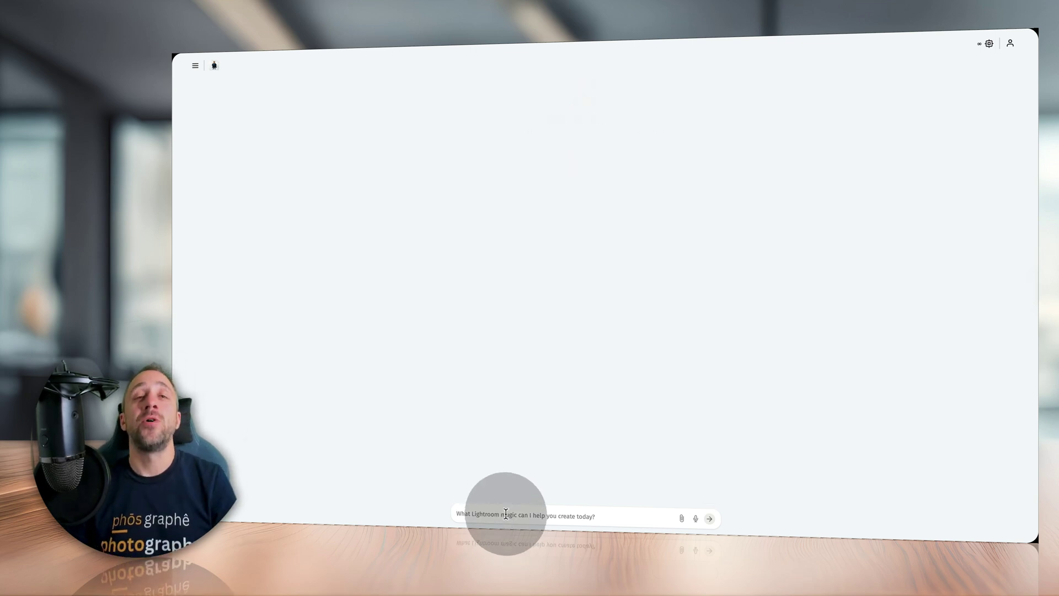
- Bring back the welcome screen and pick the 'How to develop RAW file?' suggestion
{"action": "left_click", "coordinate": [768, 459]}
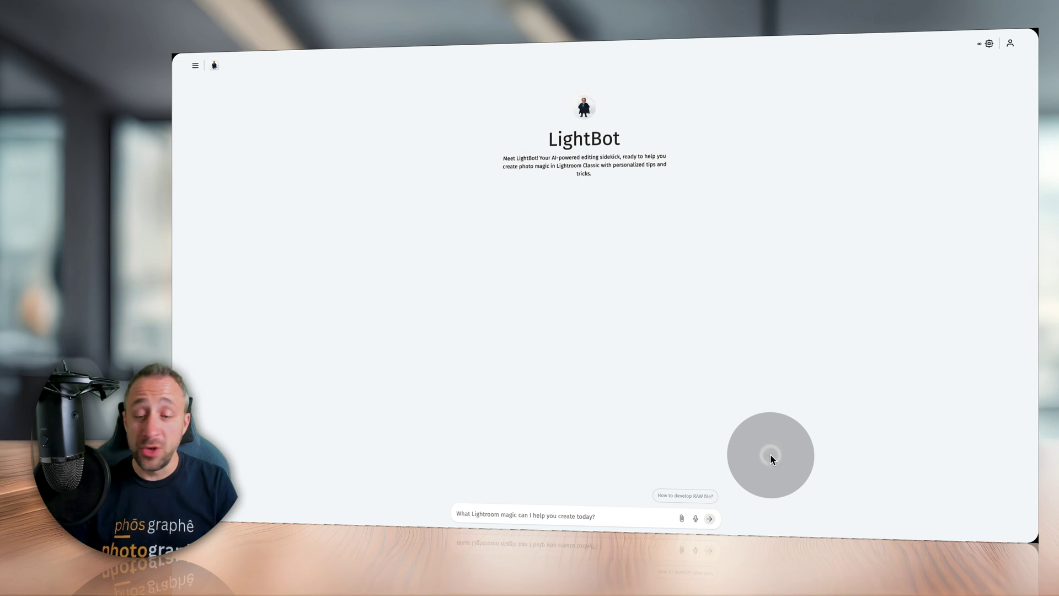
{"action": "left_click", "coordinate": [699, 503]}
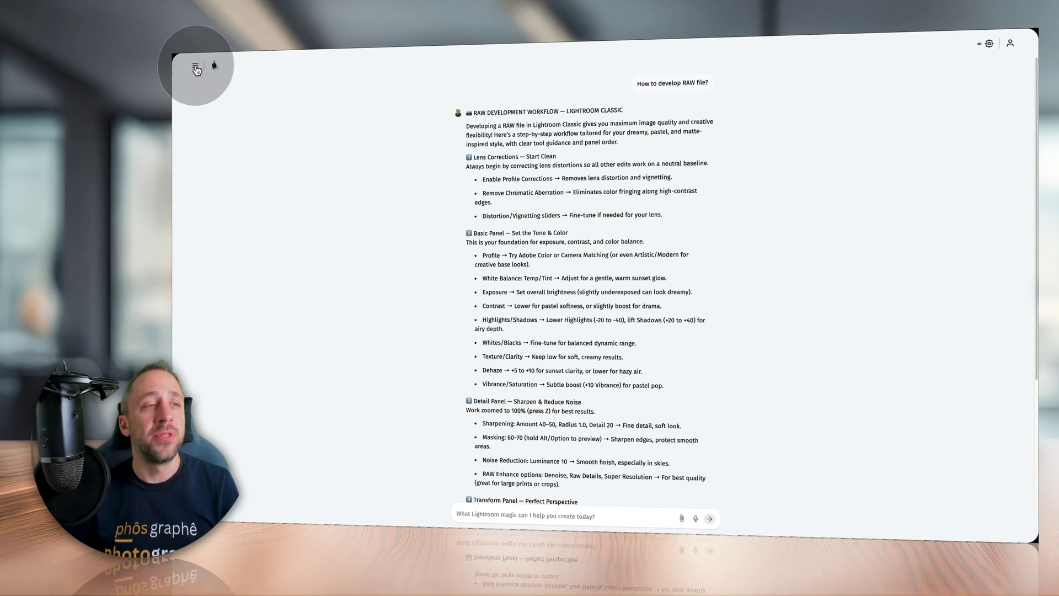
- Open the Color Grading panel chat under '03 - Editing Look & Style' and scroll through its answer
{"action": "left_click", "coordinate": [196, 67]}
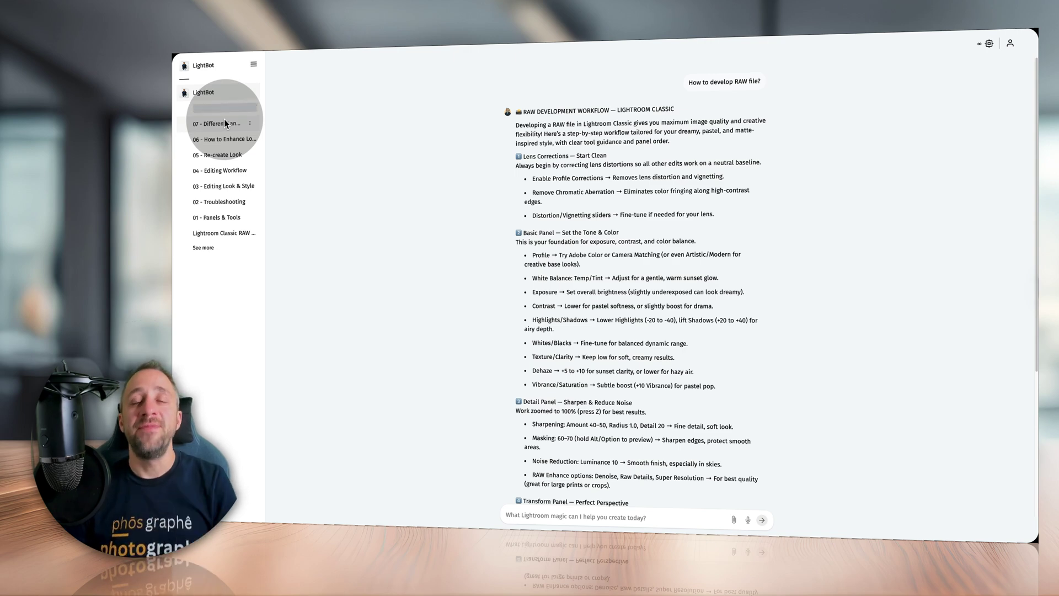
{"action": "left_click", "coordinate": [223, 191]}
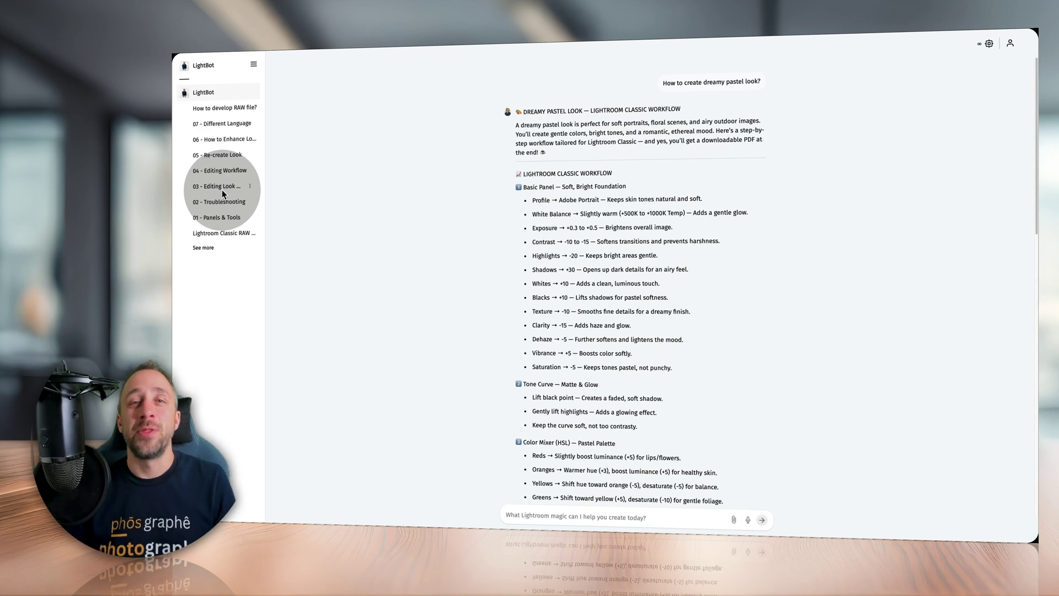
{"action": "left_click", "coordinate": [224, 233]}
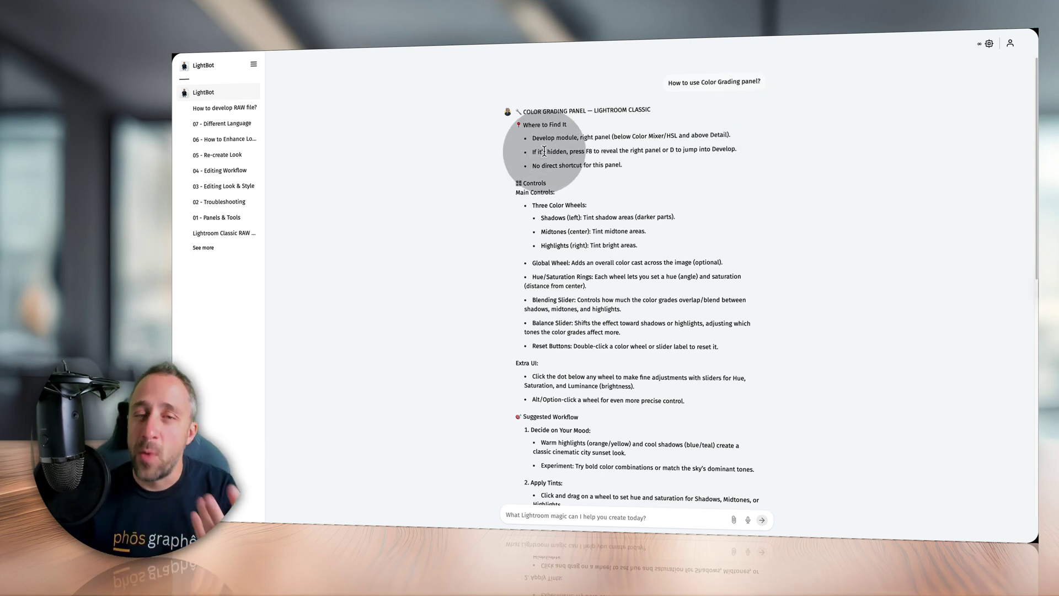
{"action": "scroll", "coordinate": [557, 188], "scroll_direction": "down", "scroll_amount": 3}
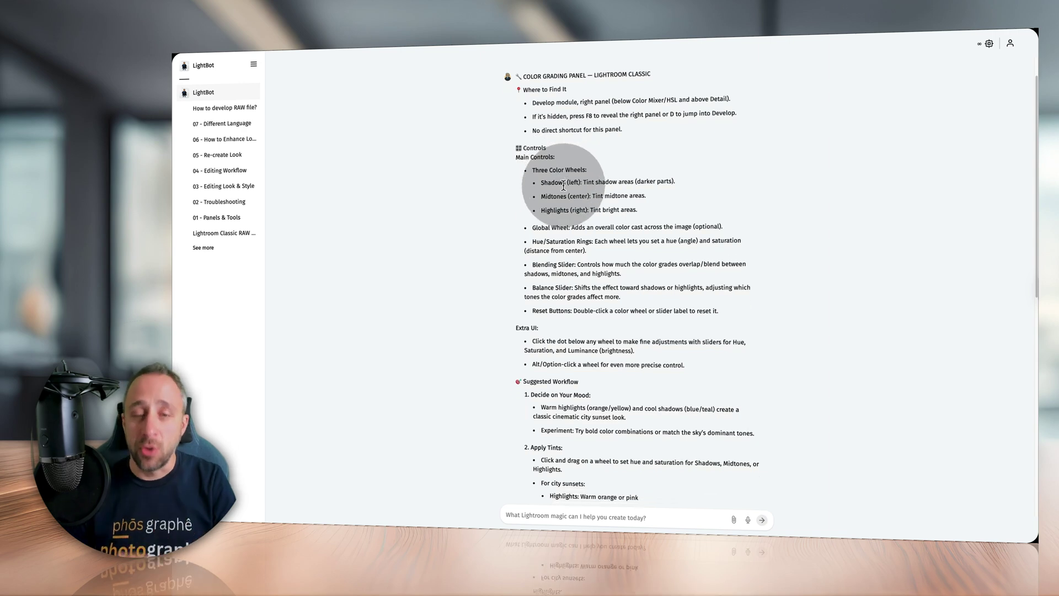
{"action": "scroll", "coordinate": [563, 191], "scroll_direction": "down", "scroll_amount": 5}
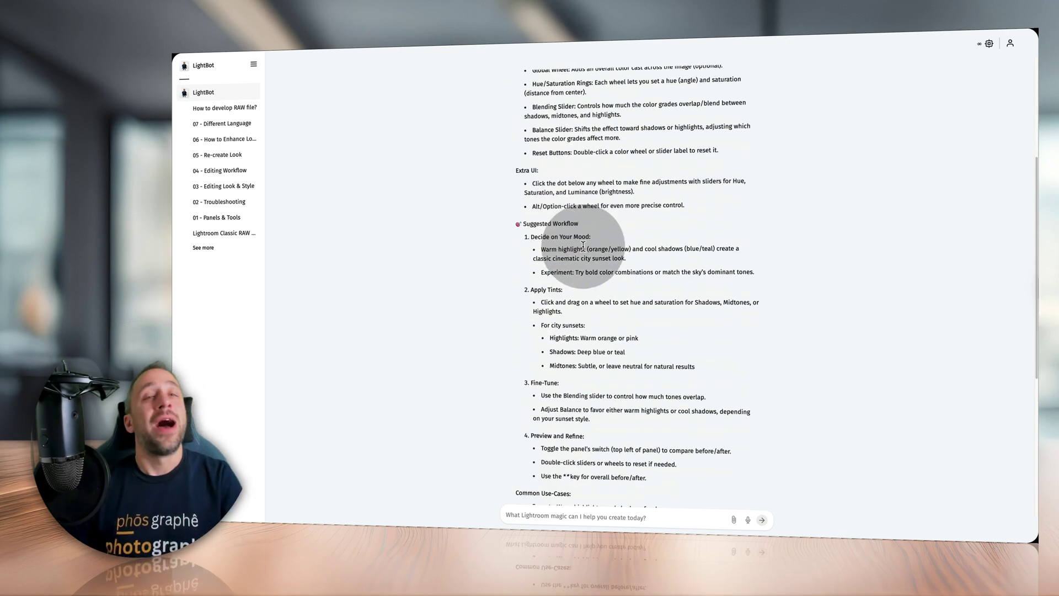
{"action": "scroll", "coordinate": [574, 246], "scroll_direction": "down", "scroll_amount": 8}
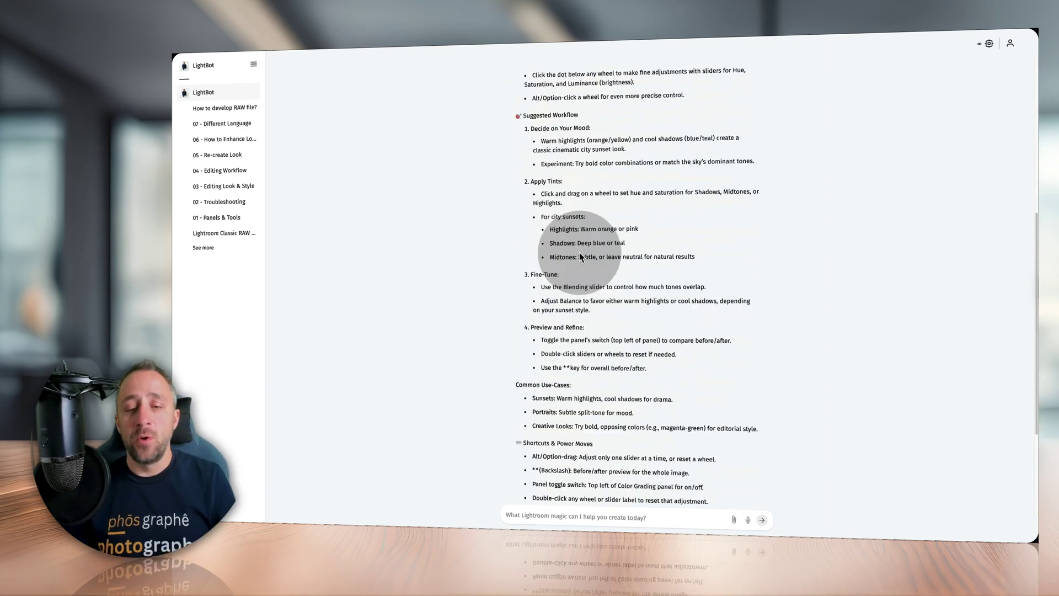
{"action": "scroll", "coordinate": [578, 304], "scroll_direction": "down", "scroll_amount": 3}
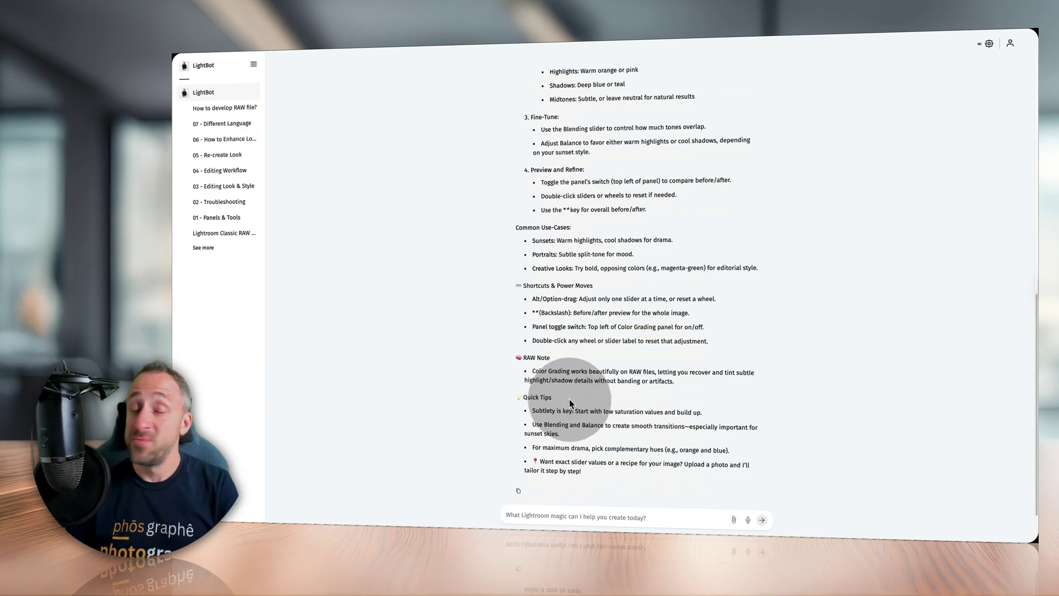
{"action": "scroll", "coordinate": [569, 399], "scroll_direction": "up", "scroll_amount": 15}
{"action": "scroll", "coordinate": [605, 363], "scroll_direction": "up", "scroll_amount": 5}
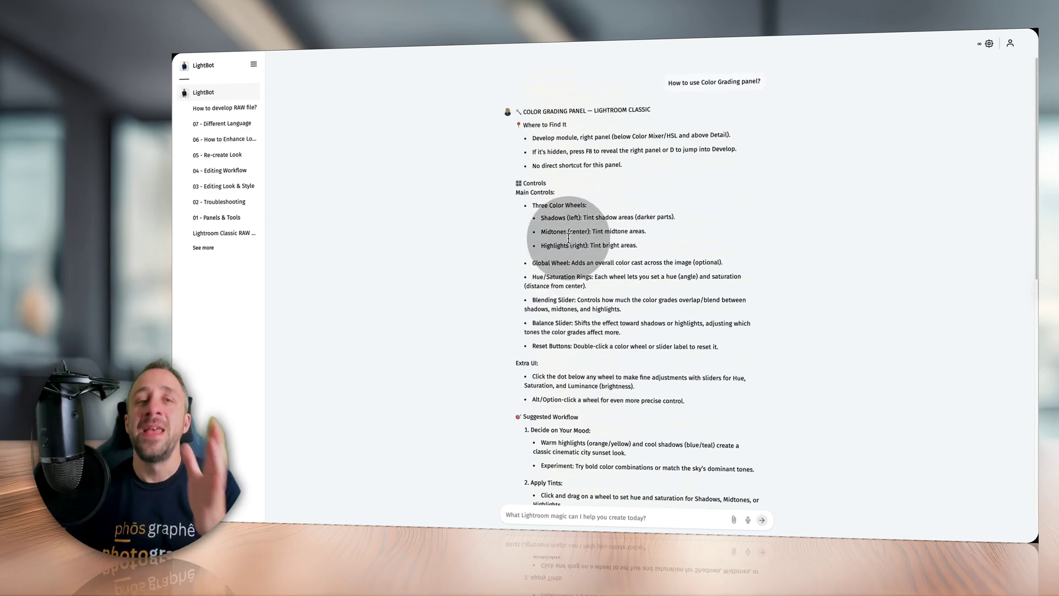
- Open the '02 - Troubleshooting' chat on missing photos and scroll through its answer
{"action": "left_click", "coordinate": [235, 202]}
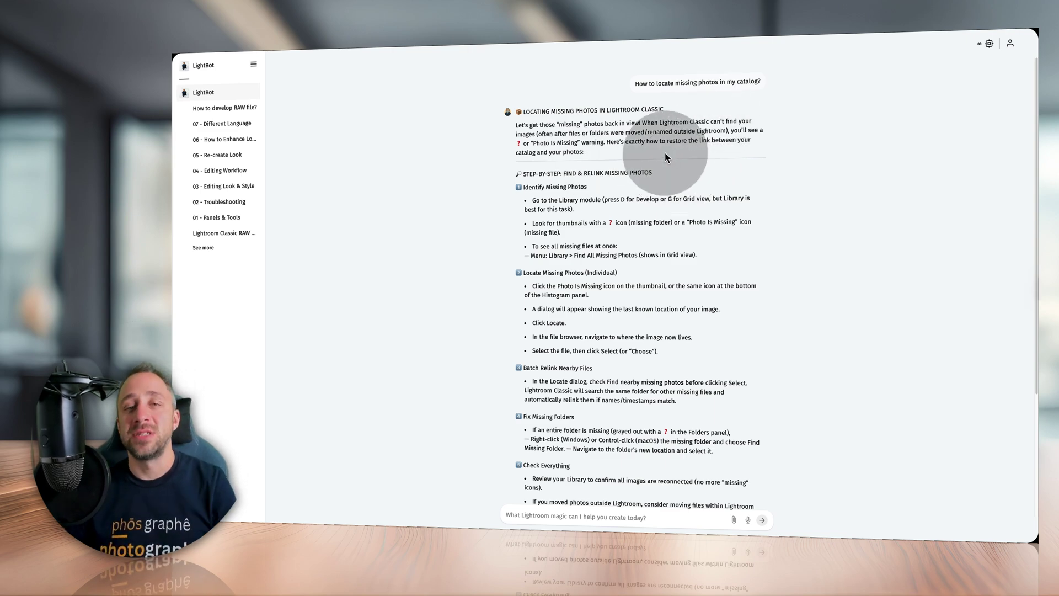
{"action": "scroll", "coordinate": [643, 309], "scroll_direction": "down", "scroll_amount": 3}
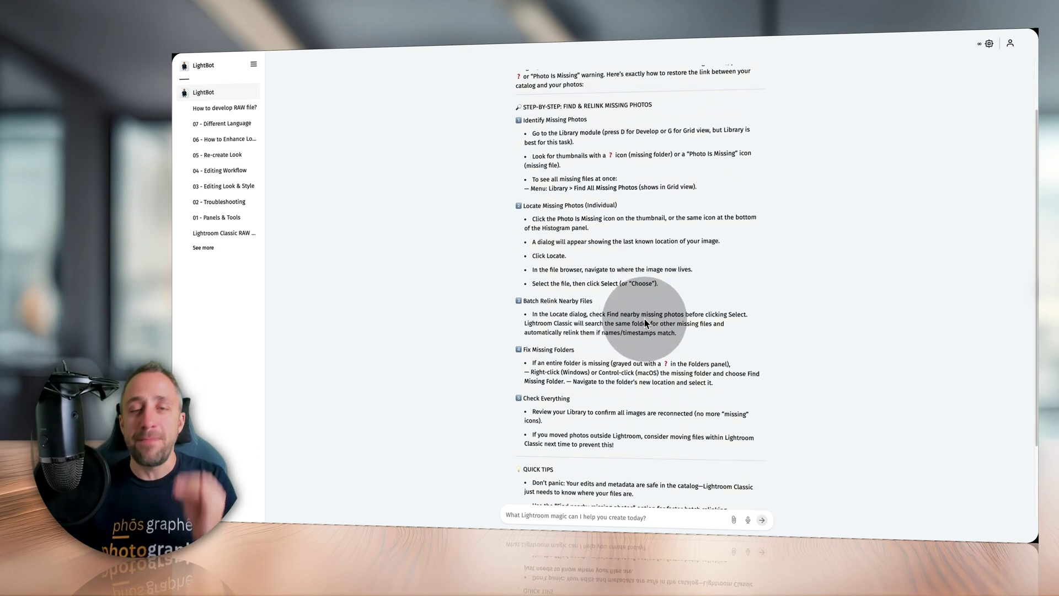
{"action": "scroll", "coordinate": [646, 320], "scroll_direction": "down", "scroll_amount": 1}
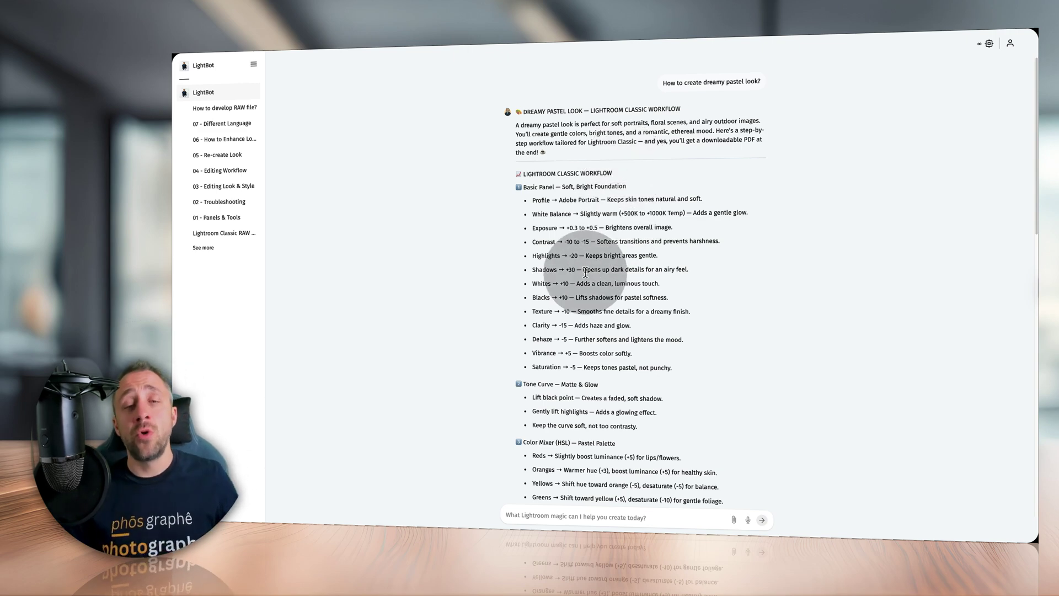
- Scroll through the dreamy pastel recipe's Basic Panel, Tone Curve and Color Mixer settings
{"action": "scroll", "coordinate": [586, 272], "scroll_direction": "down", "scroll_amount": 3}
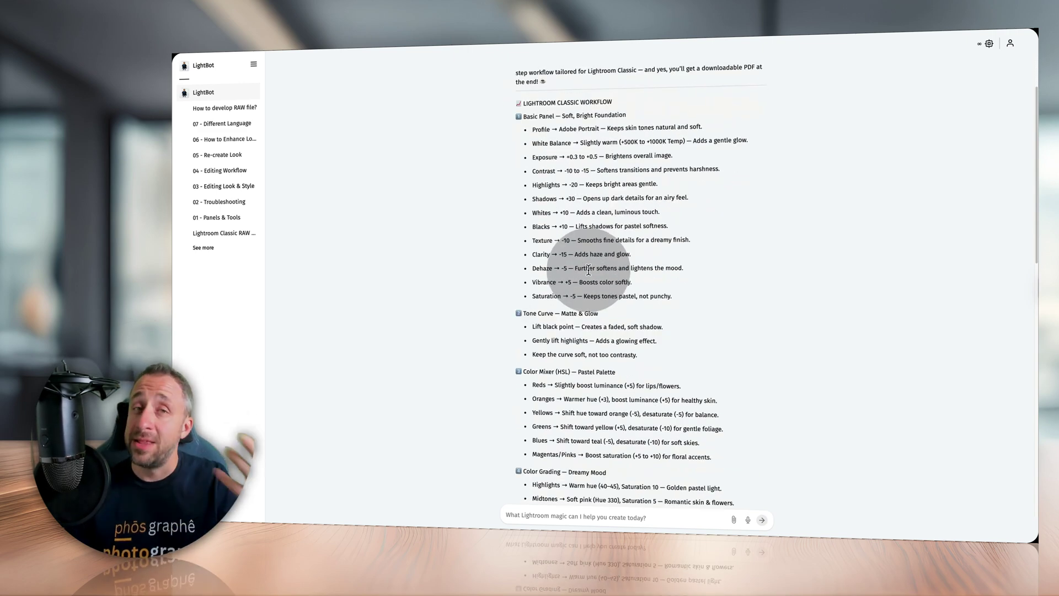
{"action": "scroll", "coordinate": [602, 265], "scroll_direction": "down", "scroll_amount": 6}
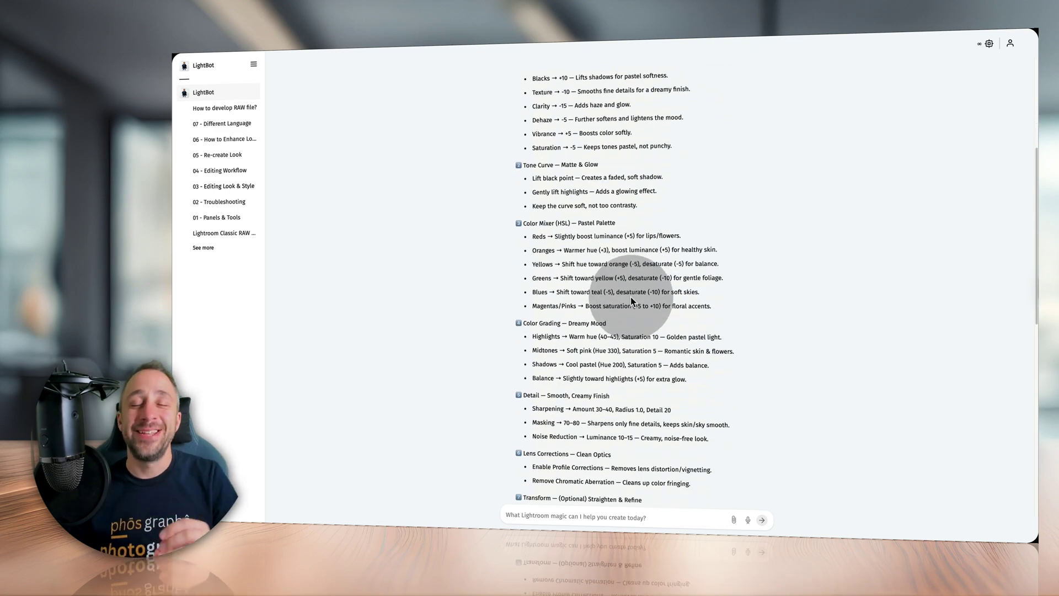
{"action": "scroll", "coordinate": [630, 301], "scroll_direction": "up", "scroll_amount": 9}
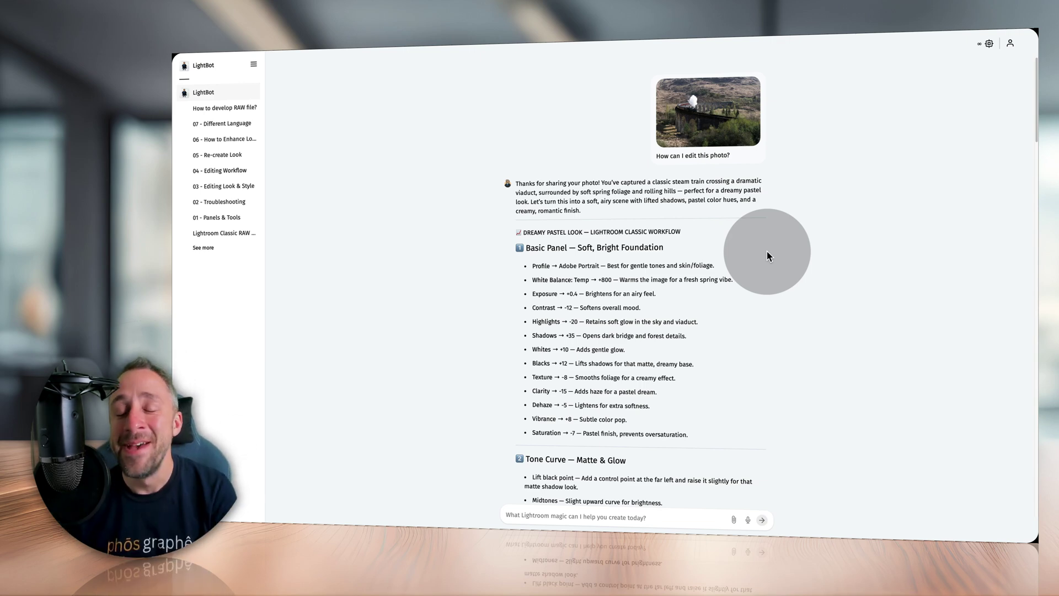
{"action": "mouse_move", "coordinate": [674, 124]}
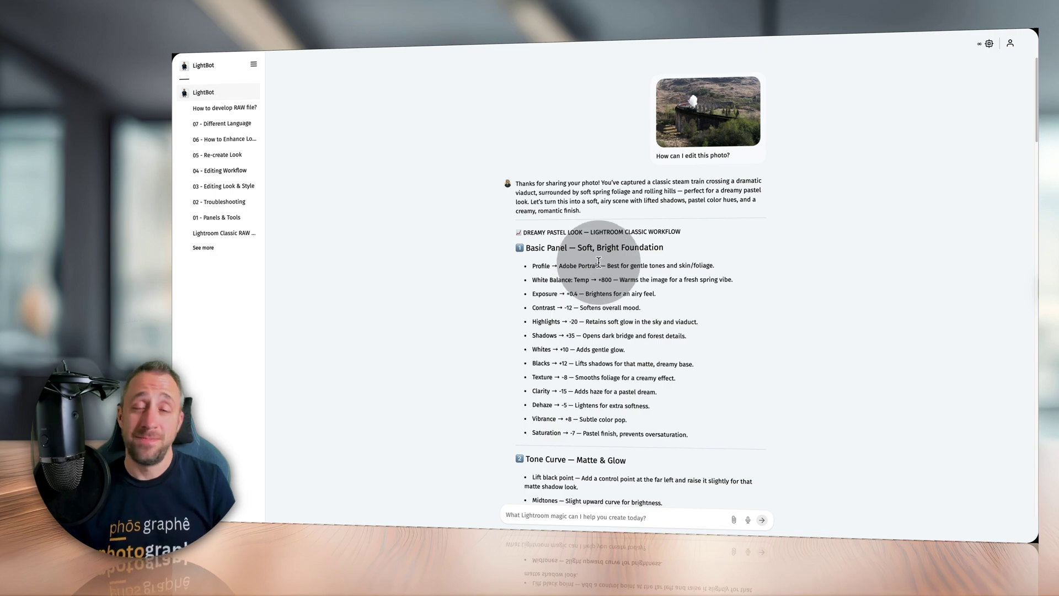
- Scroll through the more dramatic steam train recipe replies
{"action": "scroll", "coordinate": [596, 276], "scroll_direction": "down", "scroll_amount": 15}
{"action": "scroll", "coordinate": [615, 318], "scroll_direction": "down", "scroll_amount": 5}
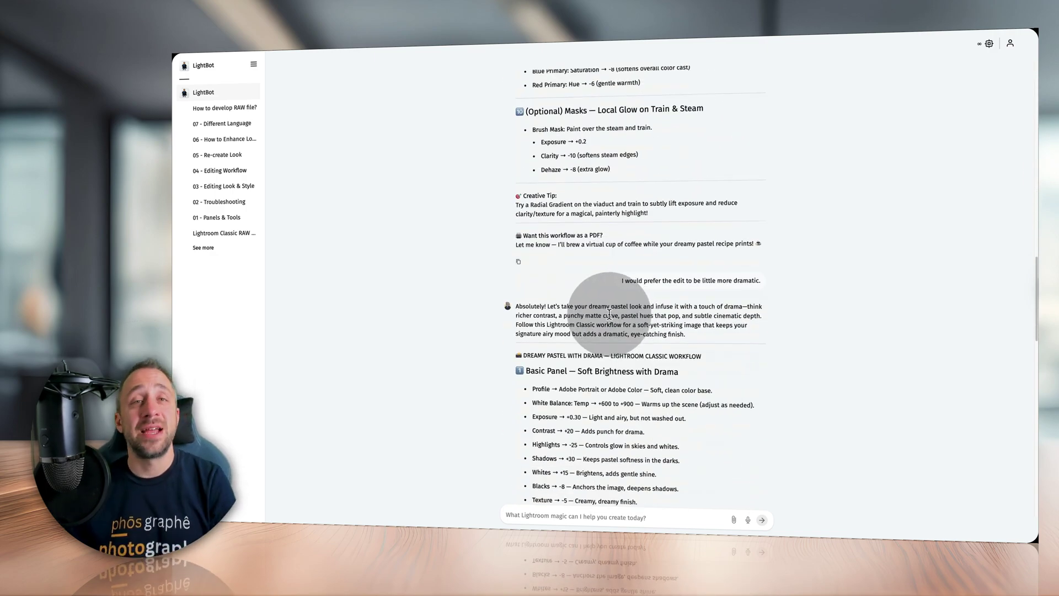
{"action": "scroll", "coordinate": [611, 314], "scroll_direction": "down", "scroll_amount": 1}
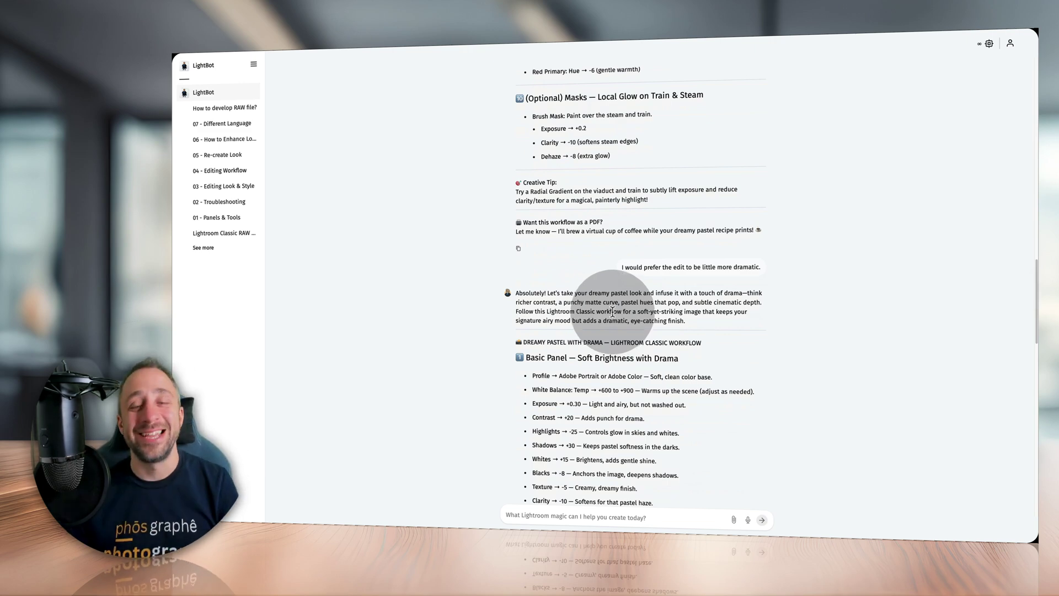
{"action": "scroll", "coordinate": [613, 317], "scroll_direction": "down", "scroll_amount": 3}
{"action": "scroll", "coordinate": [615, 320], "scroll_direction": "down", "scroll_amount": 8}
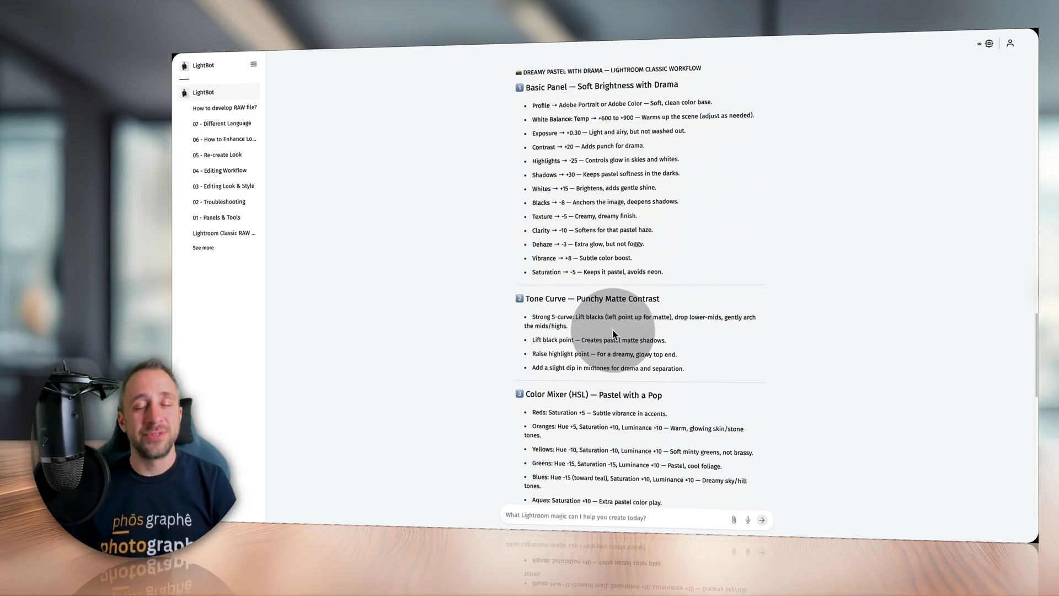
{"action": "scroll", "coordinate": [614, 333], "scroll_direction": "up", "scroll_amount": 20}
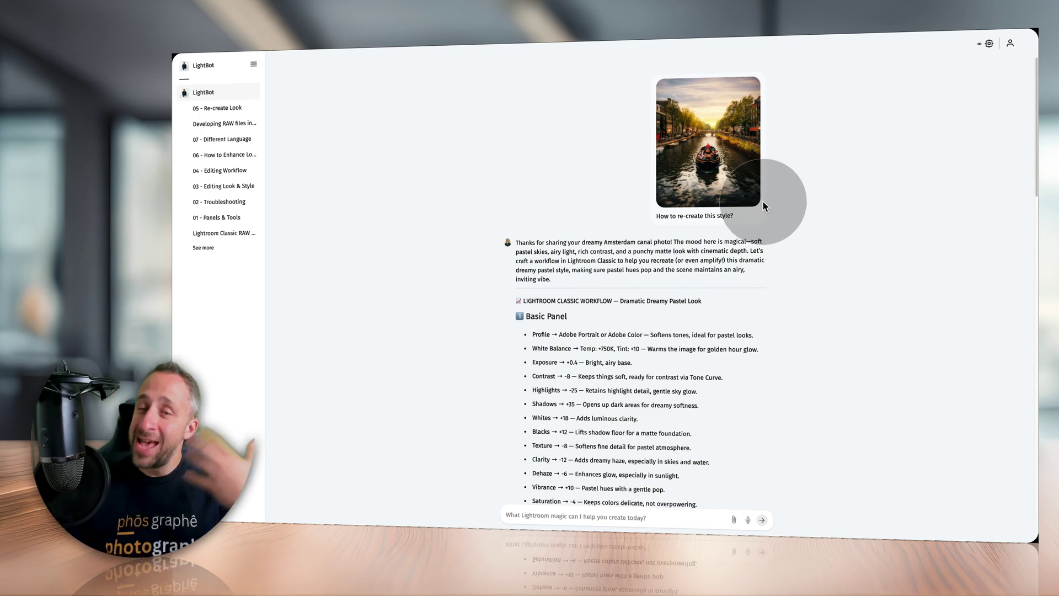
- Scroll down the canal photo's Dramatic Dreamy Pastel recipe to the PDF download link
{"action": "mouse_move", "coordinate": [751, 204]}
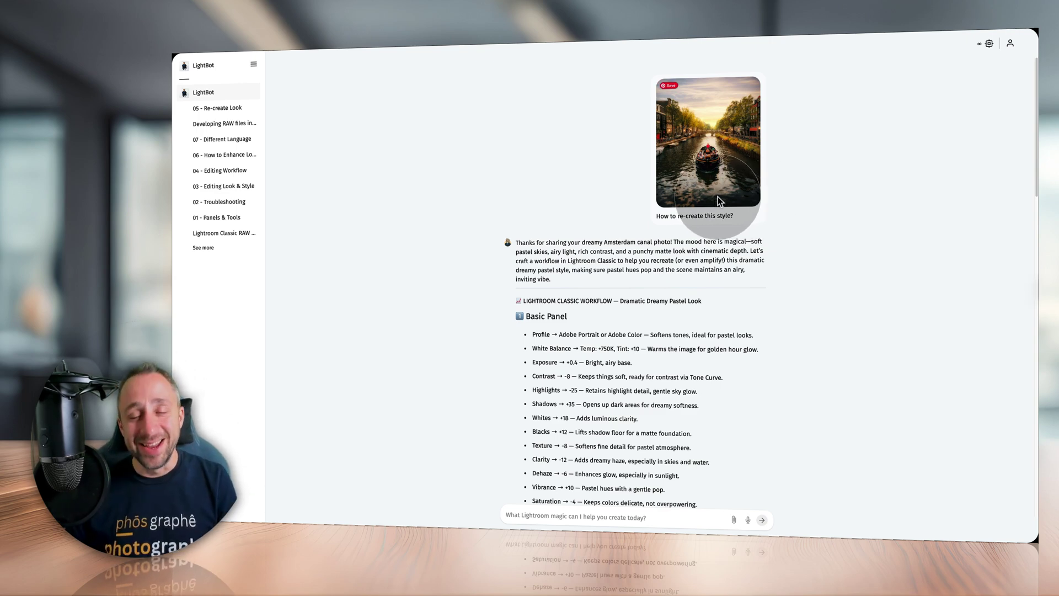
{"action": "scroll", "coordinate": [688, 279], "scroll_direction": "down", "scroll_amount": 1}
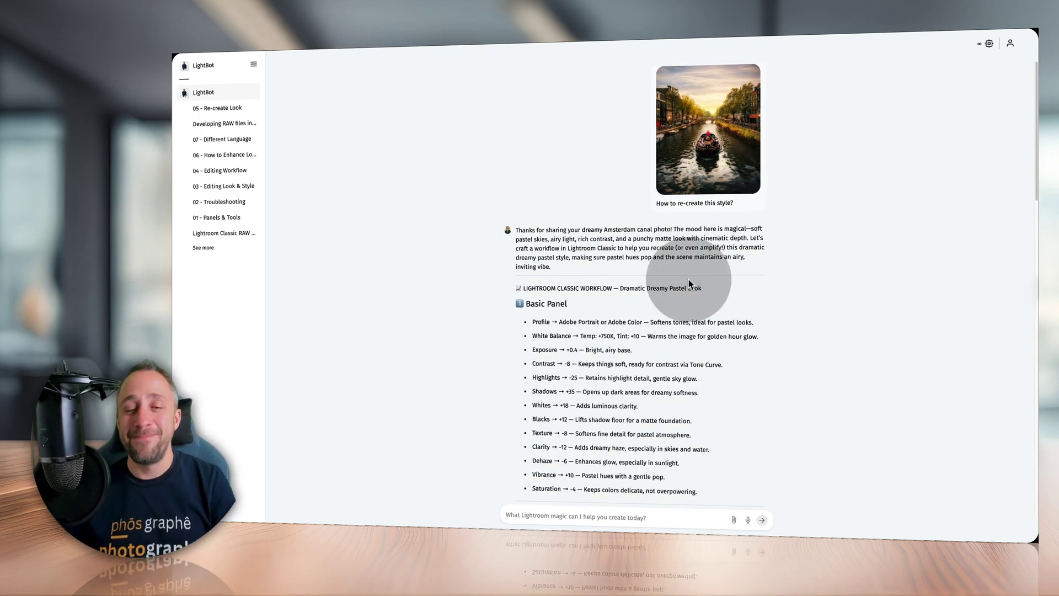
{"action": "scroll", "coordinate": [689, 282], "scroll_direction": "down", "scroll_amount": 3}
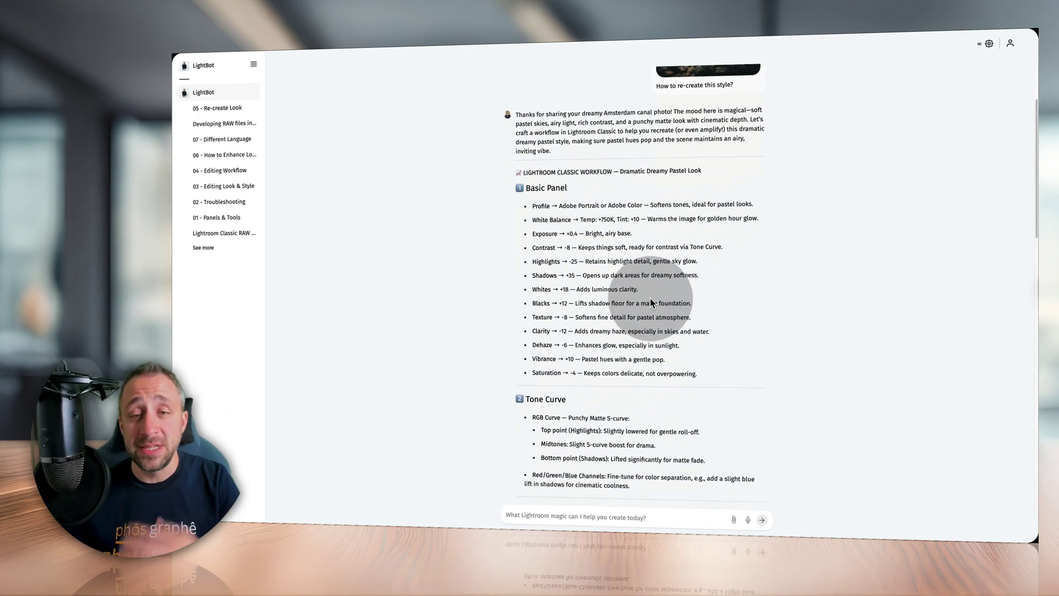
{"action": "scroll", "coordinate": [651, 302], "scroll_direction": "down", "scroll_amount": 7}
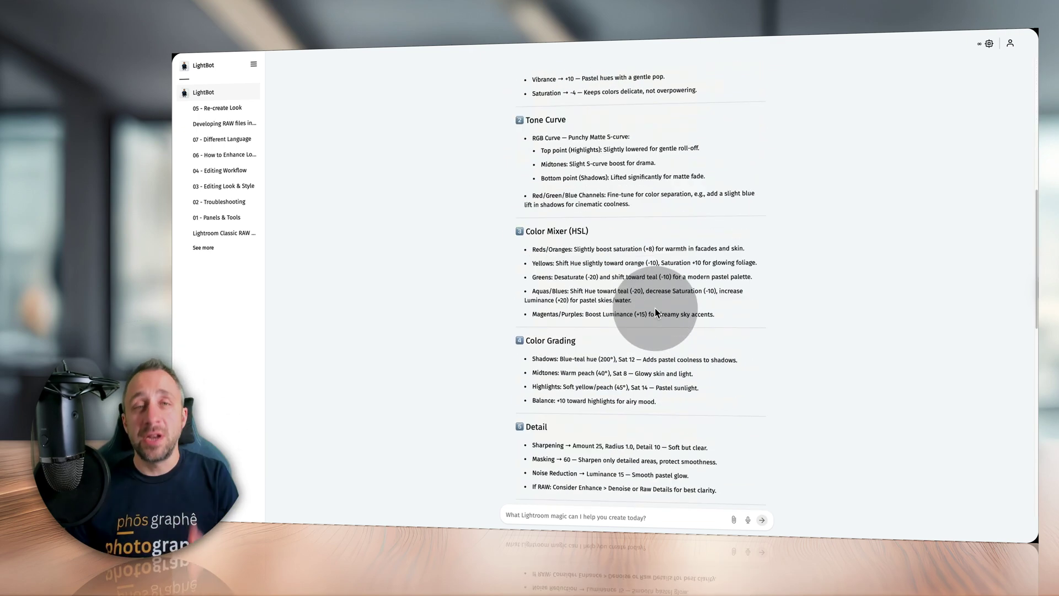
{"action": "scroll", "coordinate": [655, 311], "scroll_direction": "down", "scroll_amount": 11}
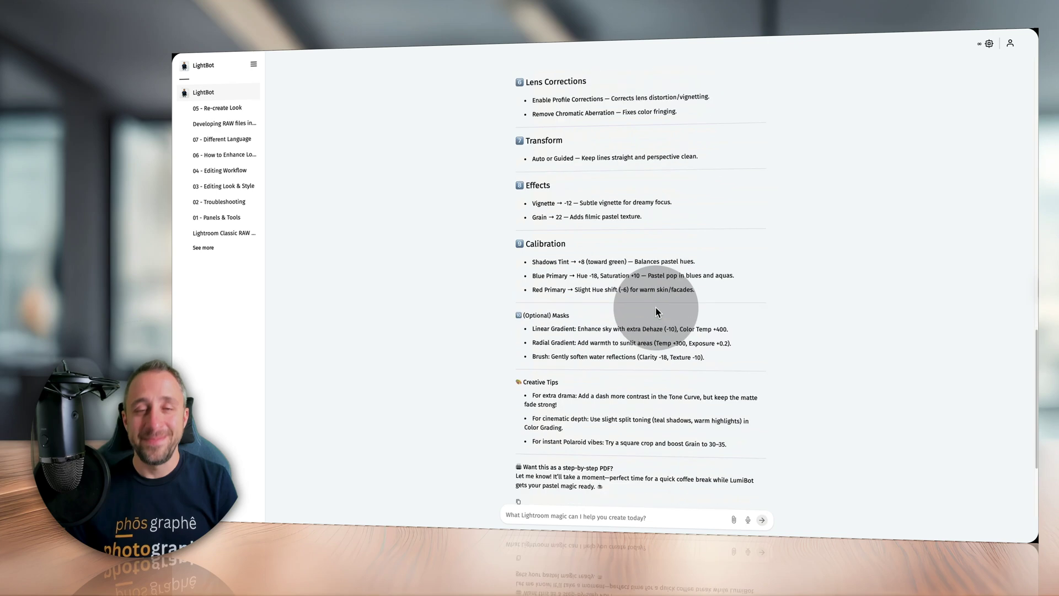
{"action": "scroll", "coordinate": [657, 309], "scroll_direction": "down", "scroll_amount": 4}
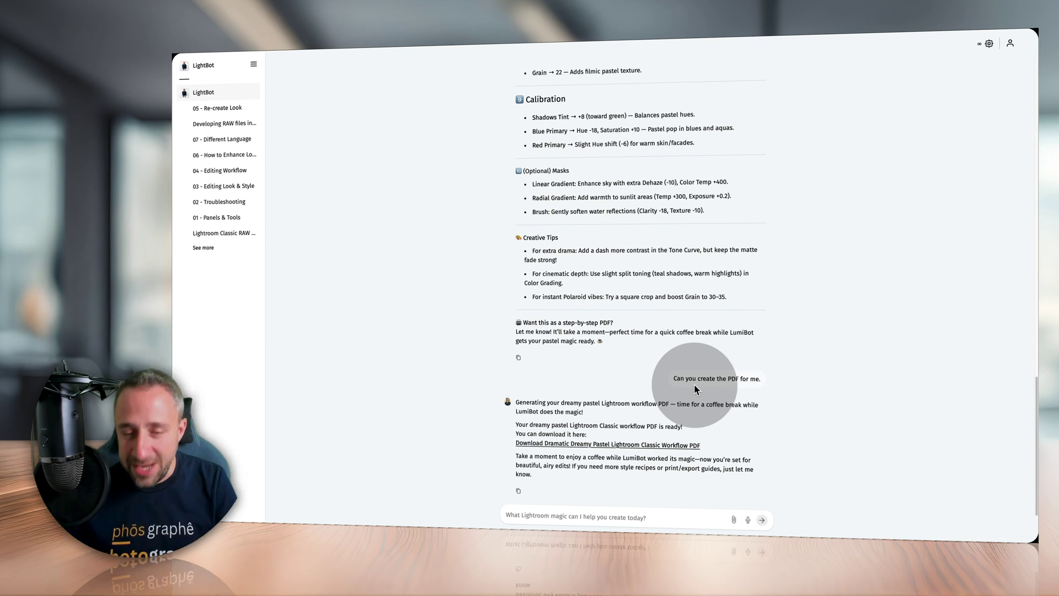
- Open the Dramatic Dreamy Pastel Lightroom Classic Workflow PDF from its download link
{"action": "left_click", "coordinate": [621, 444]}
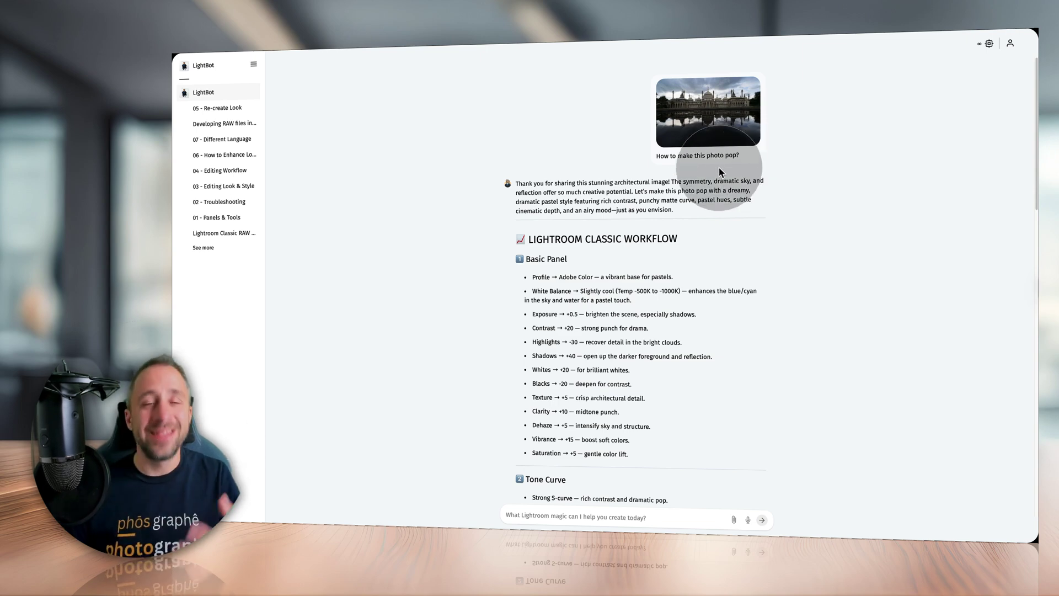
- Scroll through the architecture photo's workflow reply with Exposure +0.5 and Shadows +40
{"action": "scroll", "coordinate": [675, 215], "scroll_direction": "down", "scroll_amount": 10}
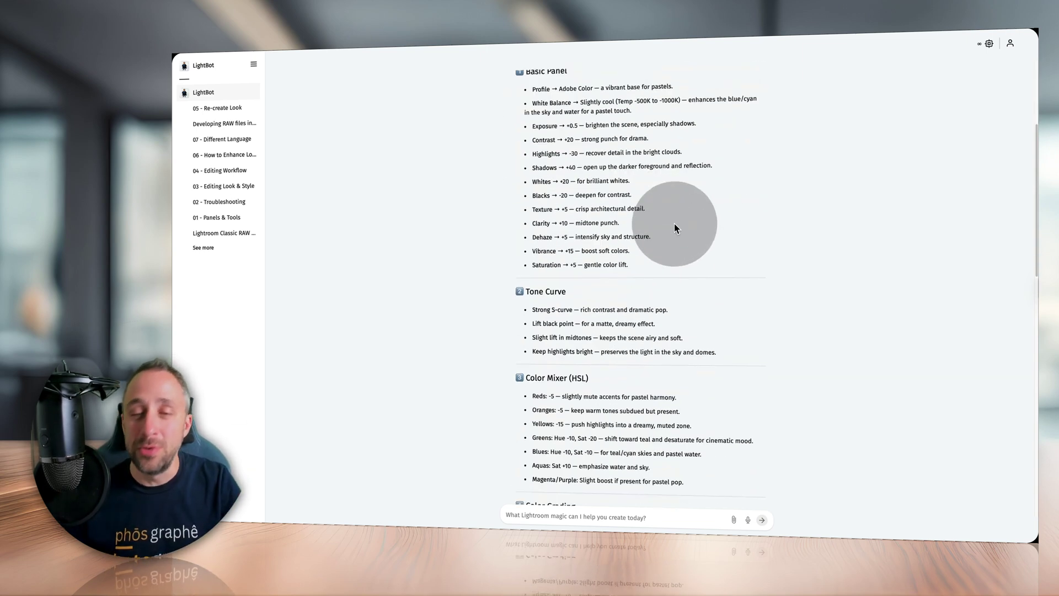
{"action": "scroll", "coordinate": [656, 301], "scroll_direction": "down", "scroll_amount": 3}
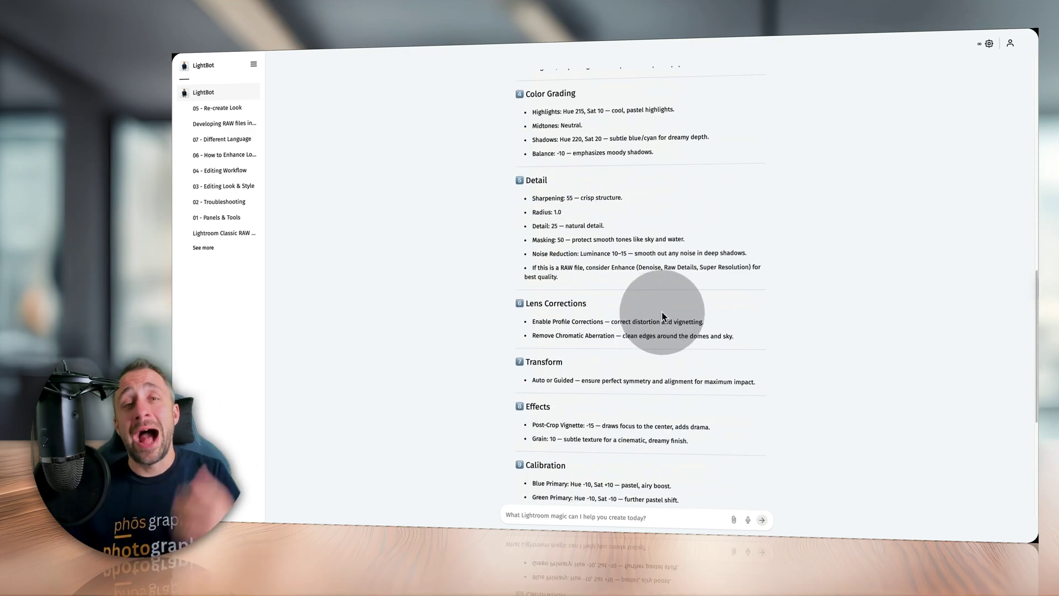
{"action": "scroll", "coordinate": [663, 317], "scroll_direction": "up", "scroll_amount": 5}
{"action": "scroll", "coordinate": [661, 317], "scroll_direction": "up", "scroll_amount": 6}
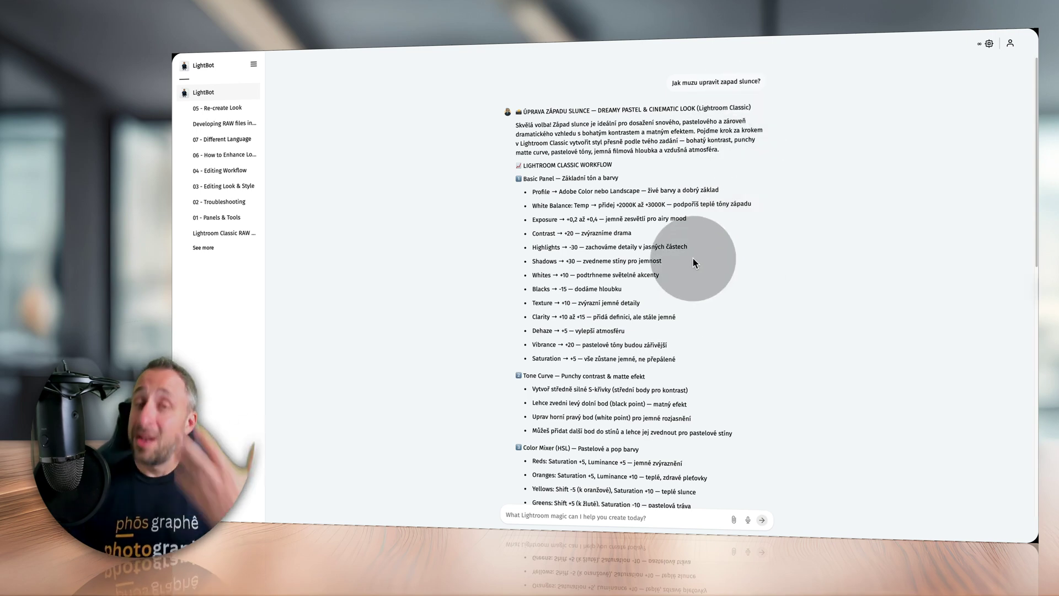
- Scroll up and down through LightBot's Czech sunset edit recipe to read it
{"action": "scroll", "coordinate": [699, 259], "scroll_direction": "down", "scroll_amount": 3}
{"action": "scroll", "coordinate": [701, 268], "scroll_direction": "down", "scroll_amount": 12}
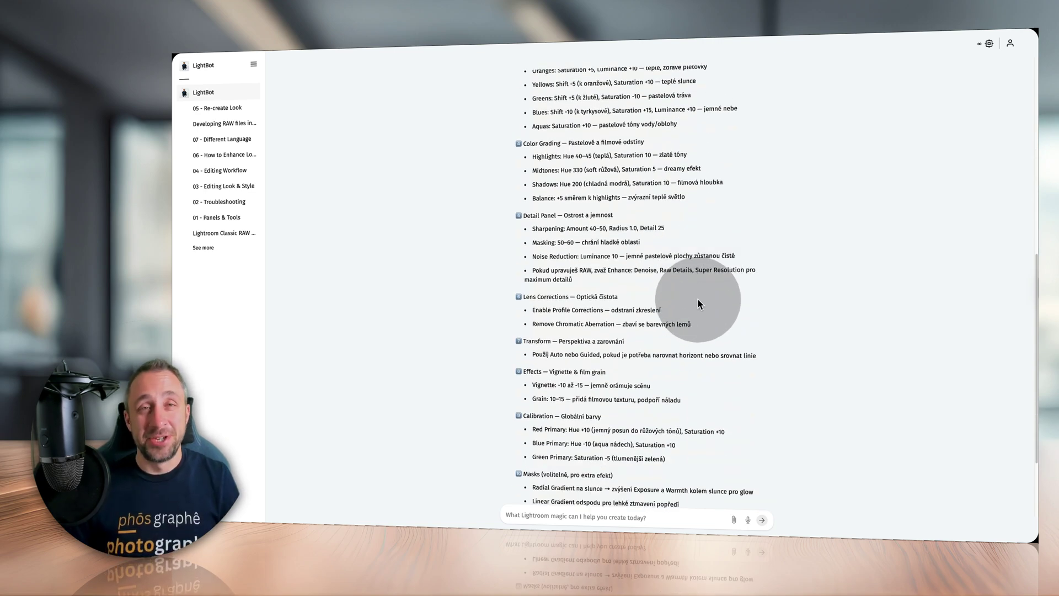
{"action": "scroll", "coordinate": [697, 300], "scroll_direction": "up", "scroll_amount": 15}
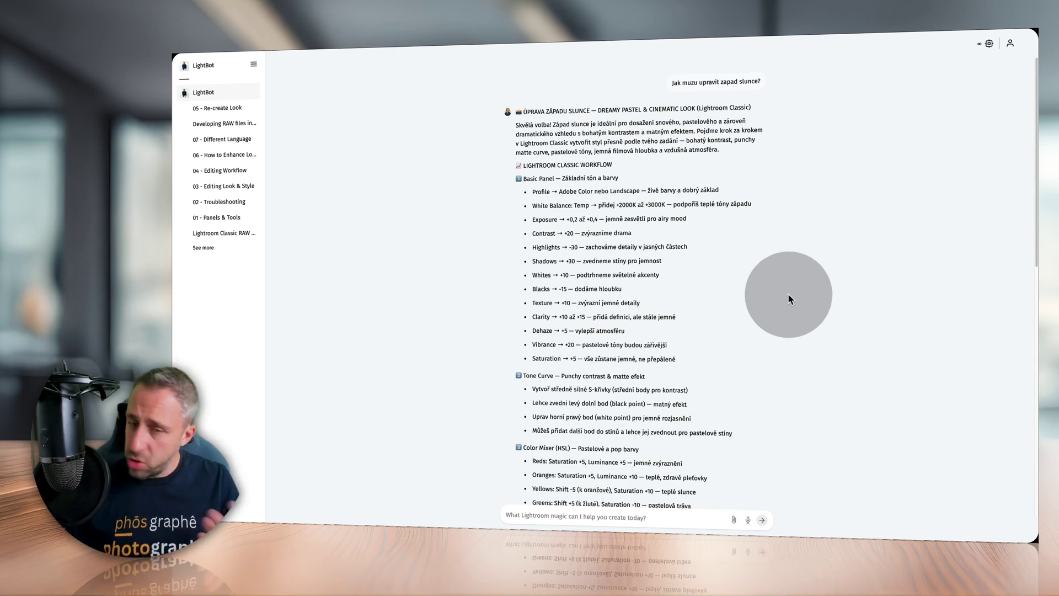
{"action": "scroll", "coordinate": [788, 293], "scroll_direction": "down", "scroll_amount": 12}
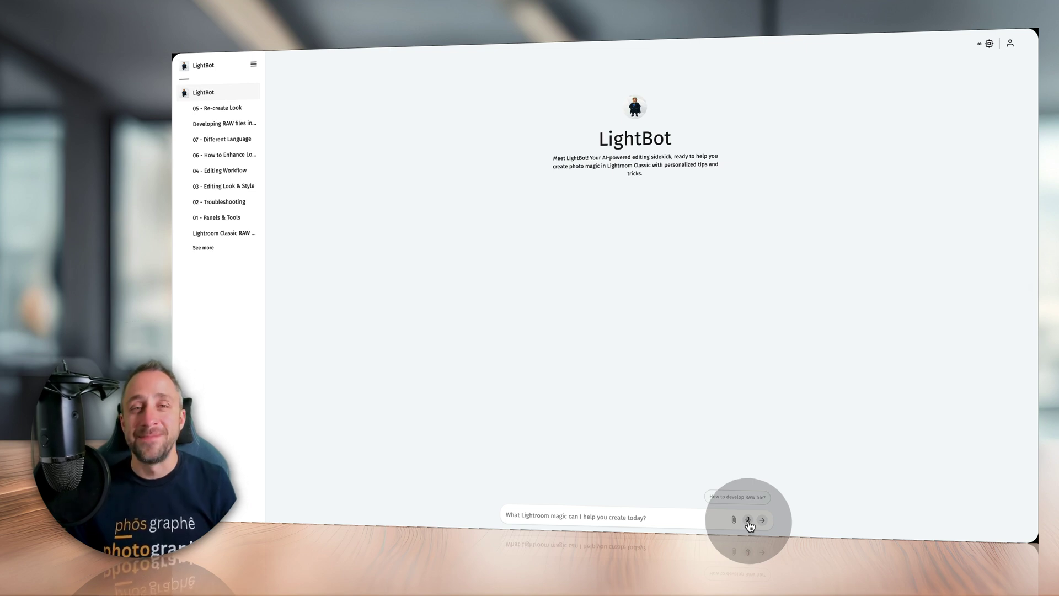
- Dictate the question 'how to develop a raw file' by voice and send it
{"action": "left_click", "coordinate": [749, 520]}
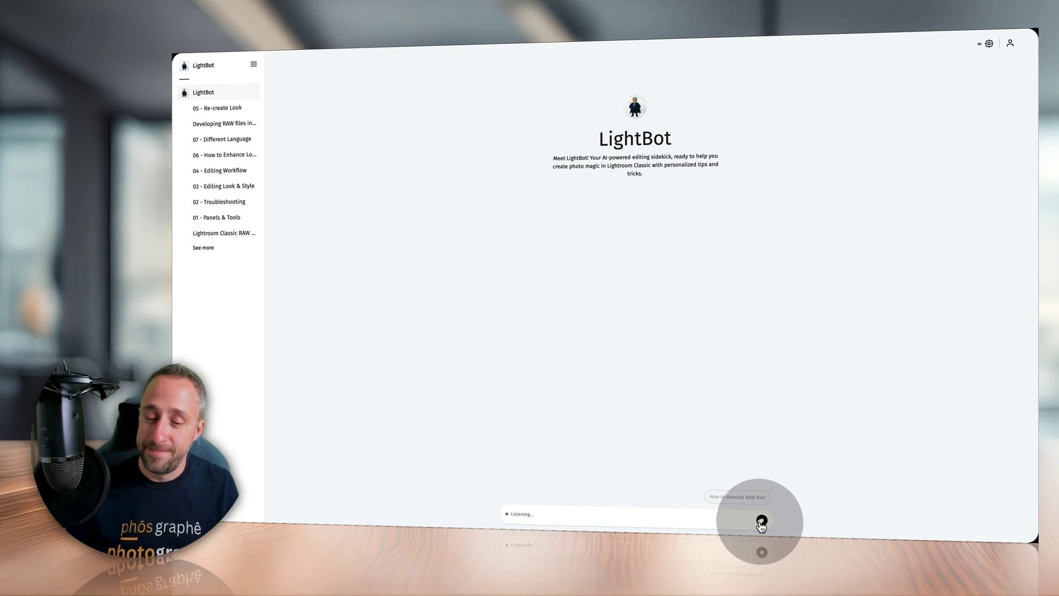
{"action": "left_click", "coordinate": [762, 521]}
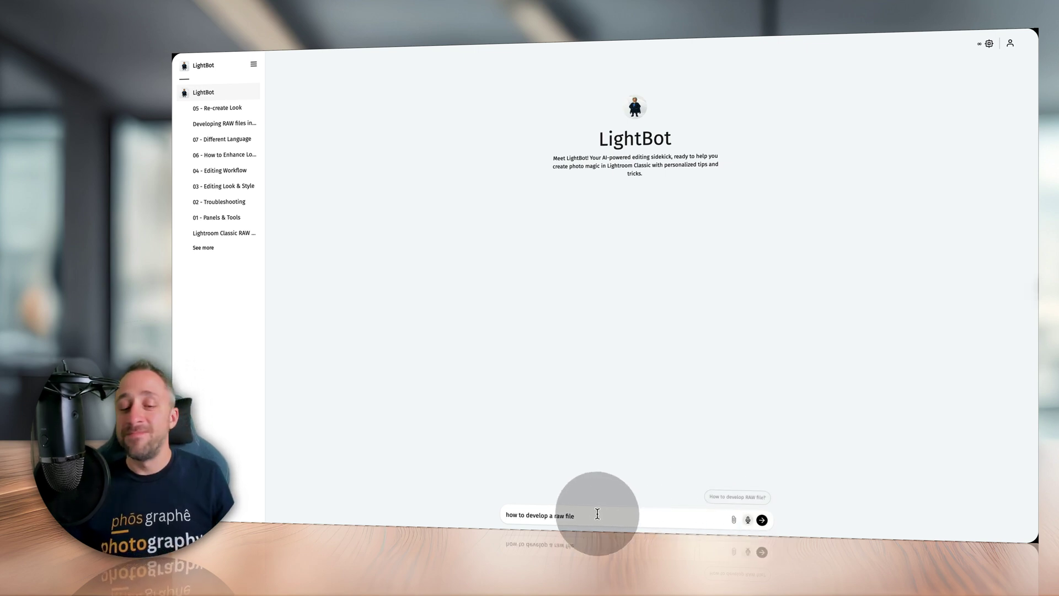
{"action": "left_click", "coordinate": [762, 520]}
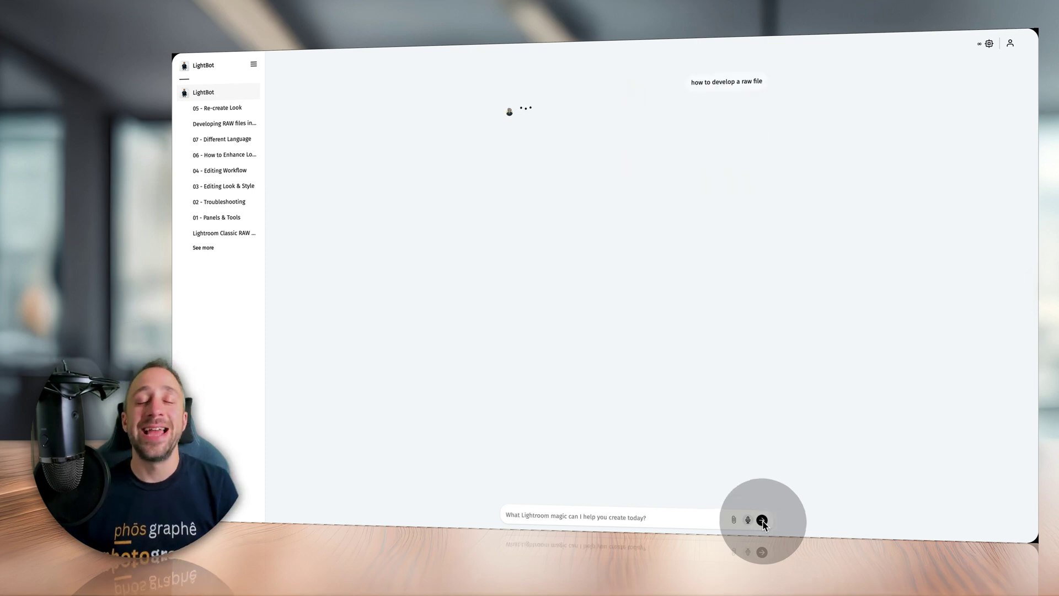